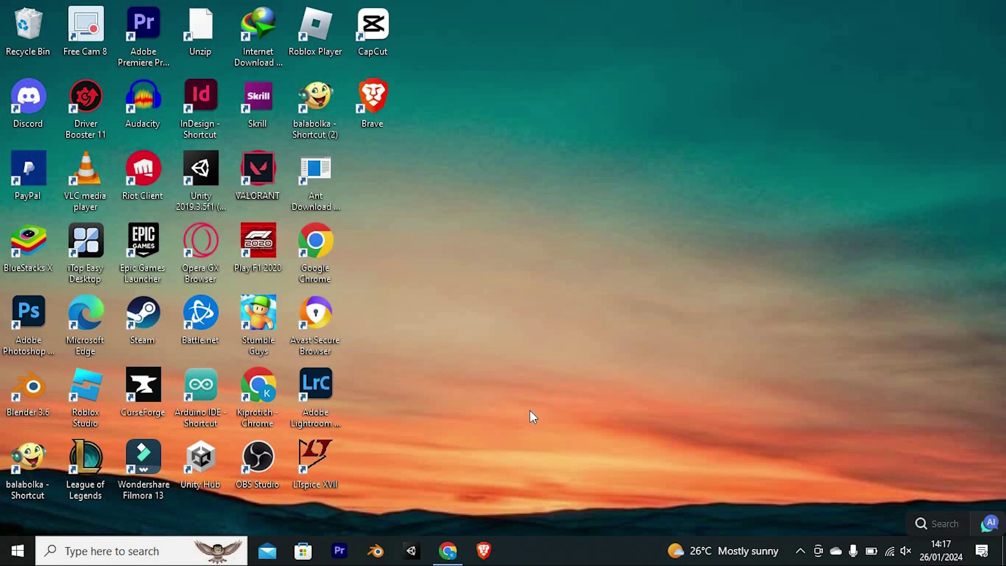
Launch Chrome maximized and search Google for 'redbubble'.
{"action": "double_click", "coordinate": [258, 389]}
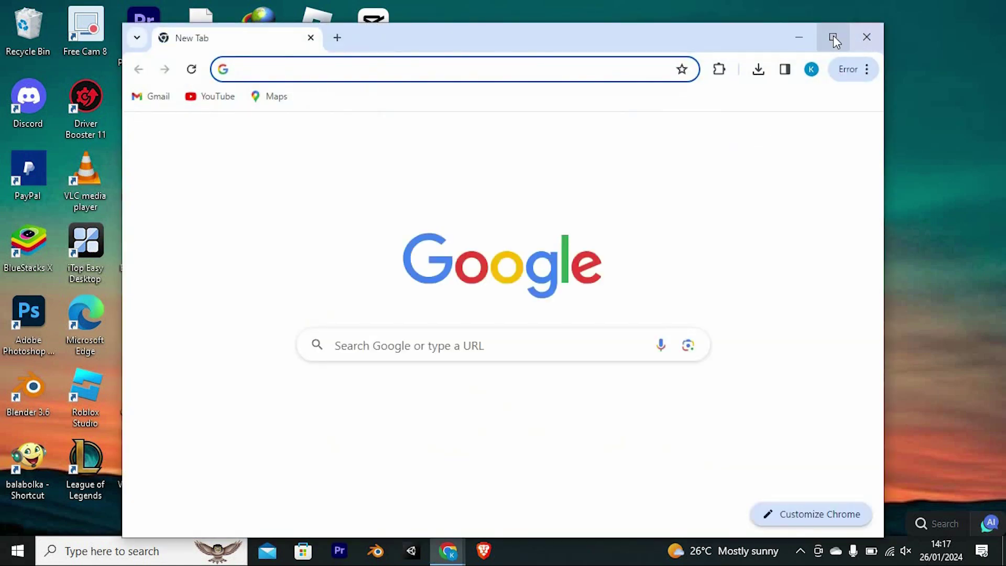
{"action": "left_click", "coordinate": [833, 37]}
{"action": "left_click", "coordinate": [354, 326]}
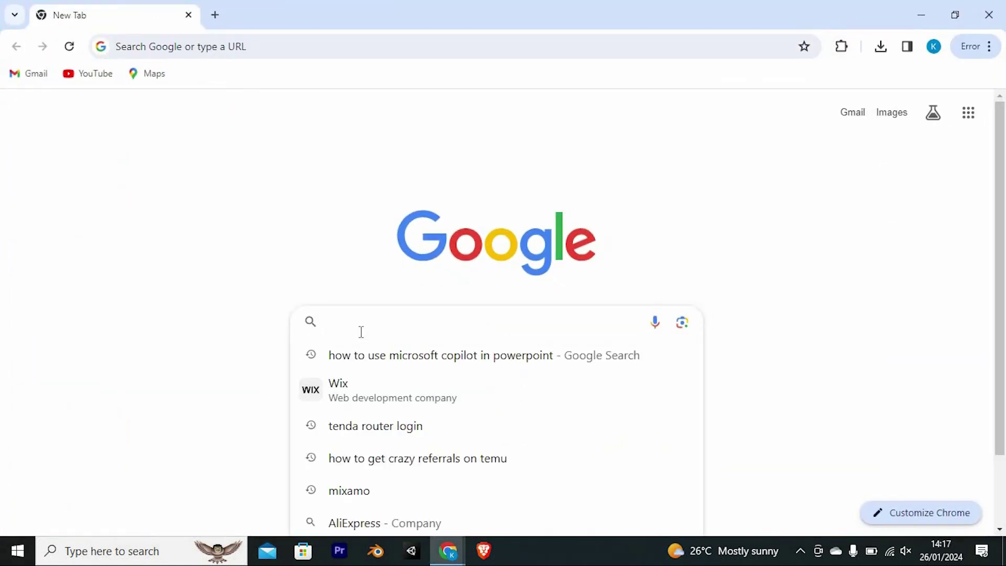
{"action": "type", "text": "redb"}
{"action": "left_click", "coordinate": [382, 425]}
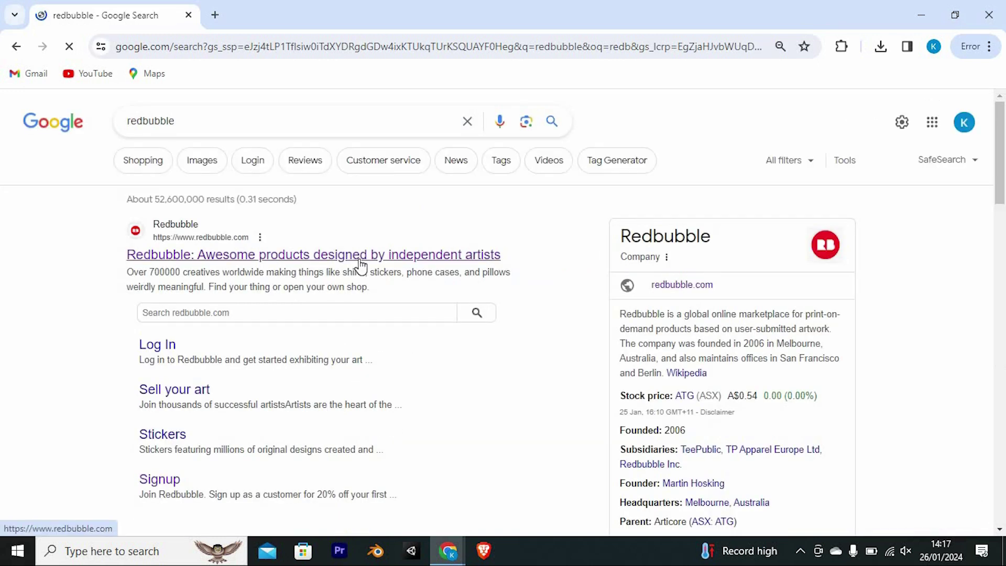
Open Redbubble and go to Account Settings, then Edit Payment Details.
{"action": "left_click", "coordinate": [358, 259]}
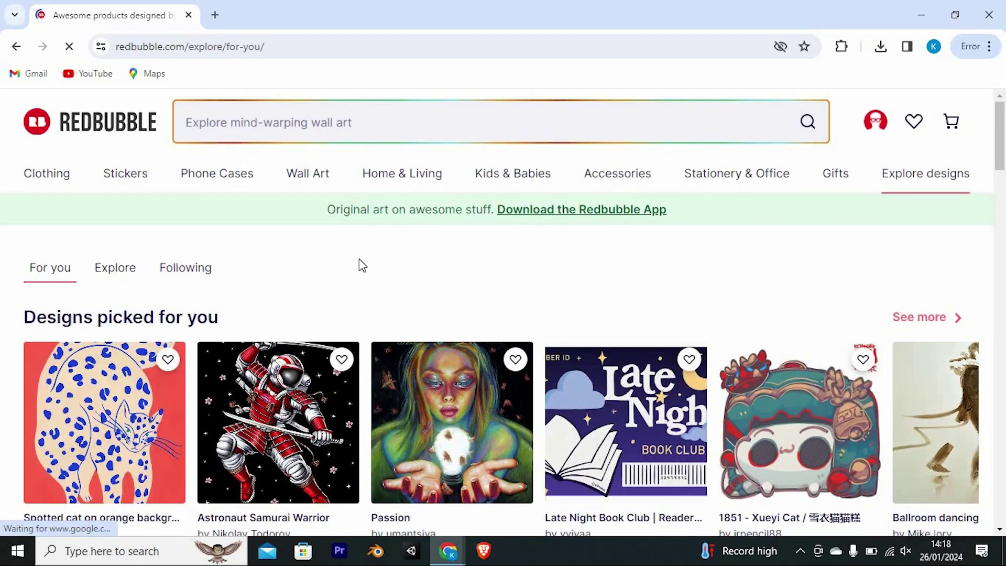
{"action": "scroll", "coordinate": [362, 265], "scroll_direction": "down", "scroll_amount": 3}
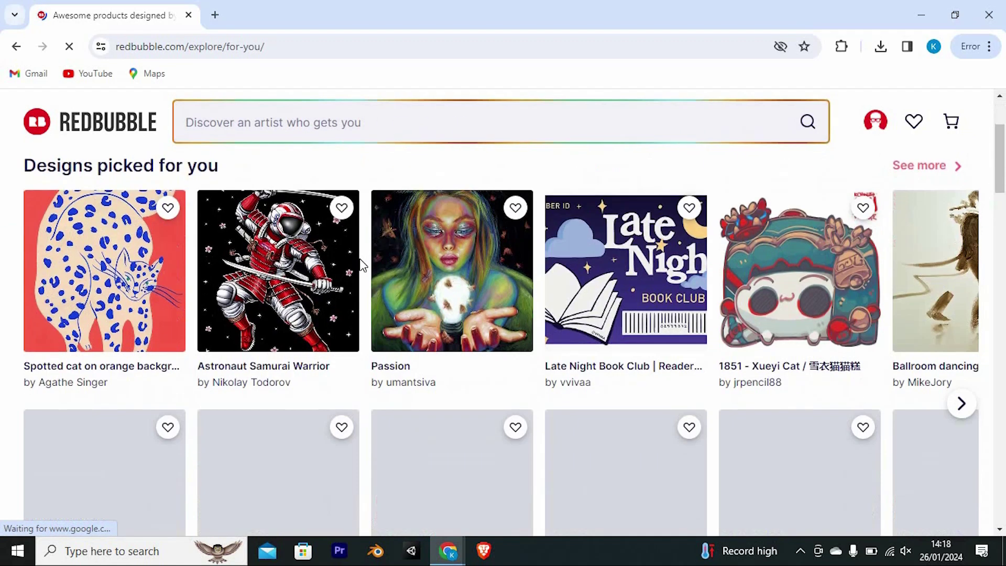
{"action": "scroll", "coordinate": [361, 266], "scroll_direction": "down", "scroll_amount": 1}
{"action": "scroll", "coordinate": [361, 266], "scroll_direction": "up", "scroll_amount": 3}
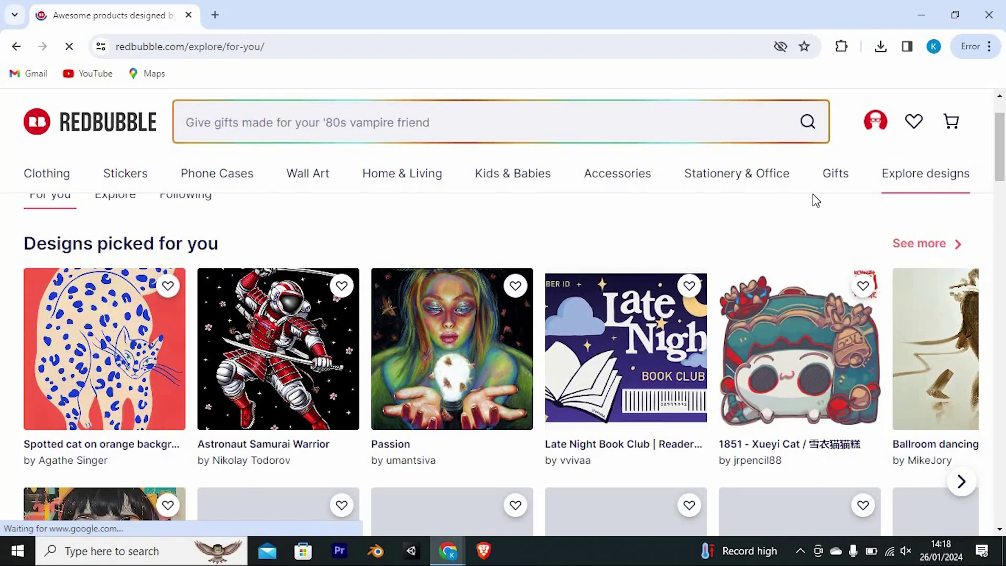
{"action": "left_click", "coordinate": [876, 121]}
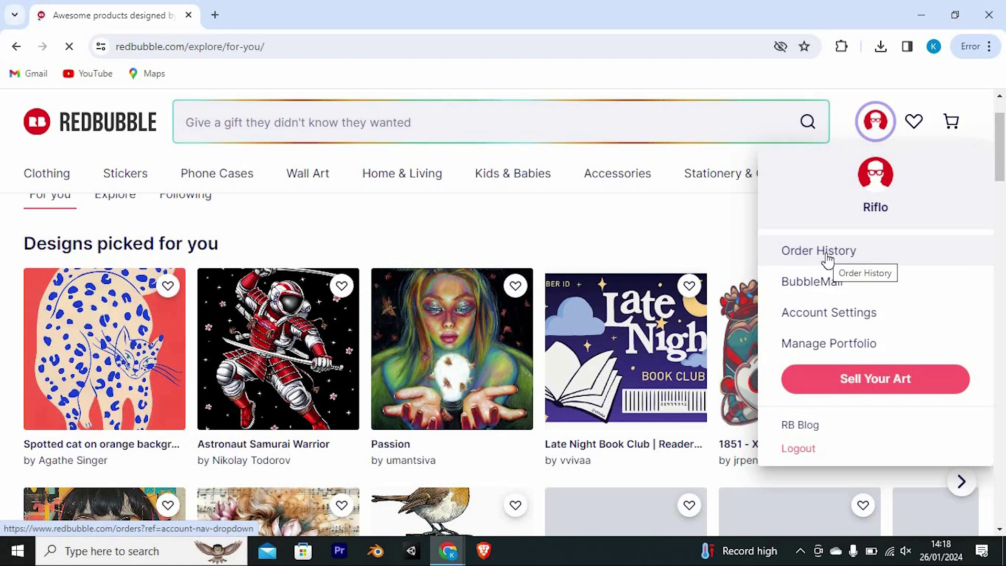
{"action": "left_click", "coordinate": [826, 312]}
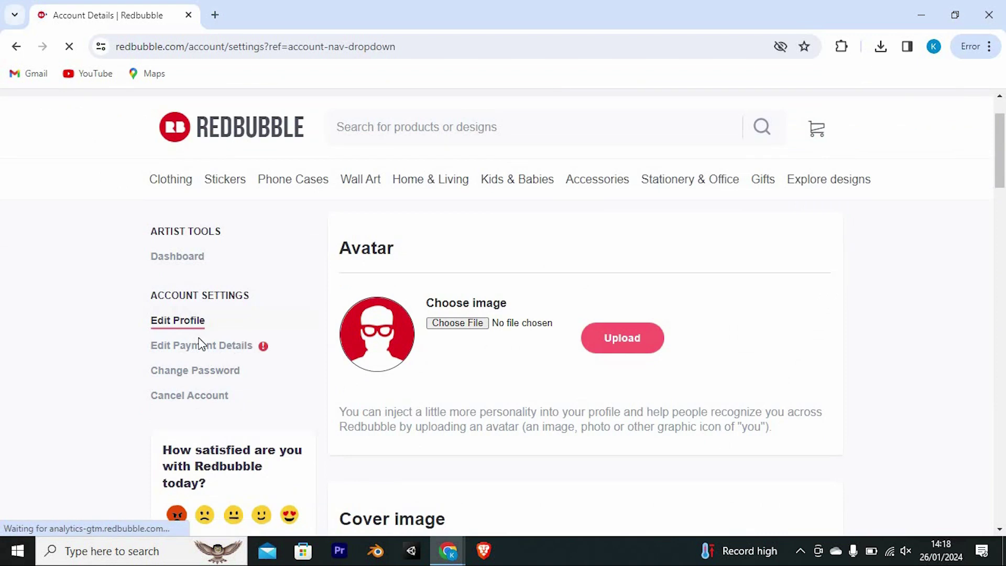
{"action": "left_click", "coordinate": [201, 345]}
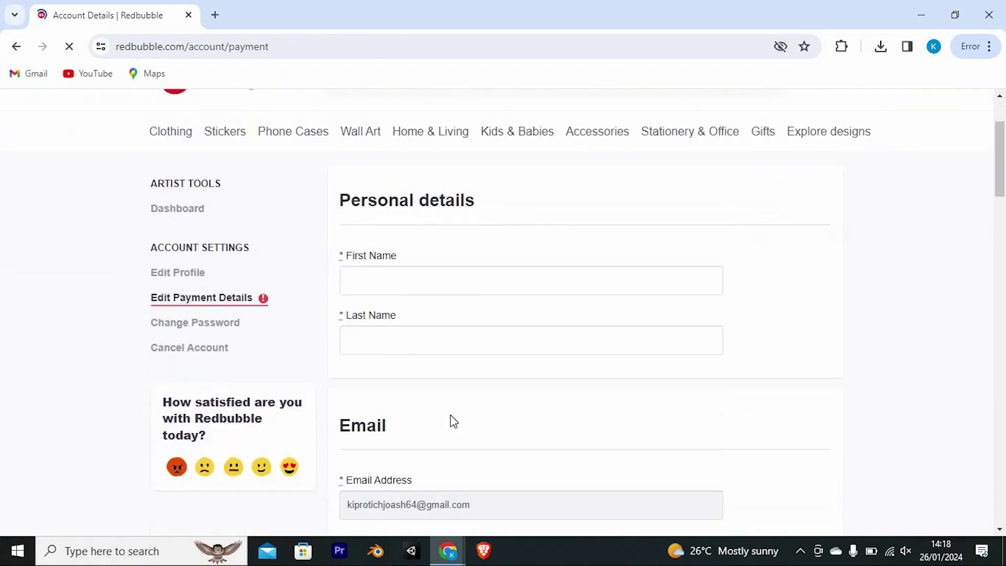
{"action": "scroll", "coordinate": [450, 414], "scroll_direction": "down", "scroll_amount": 5}
{"action": "scroll", "coordinate": [450, 414], "scroll_direction": "down", "scroll_amount": 5}
{"action": "scroll", "coordinate": [446, 415], "scroll_direction": "down", "scroll_amount": 3}
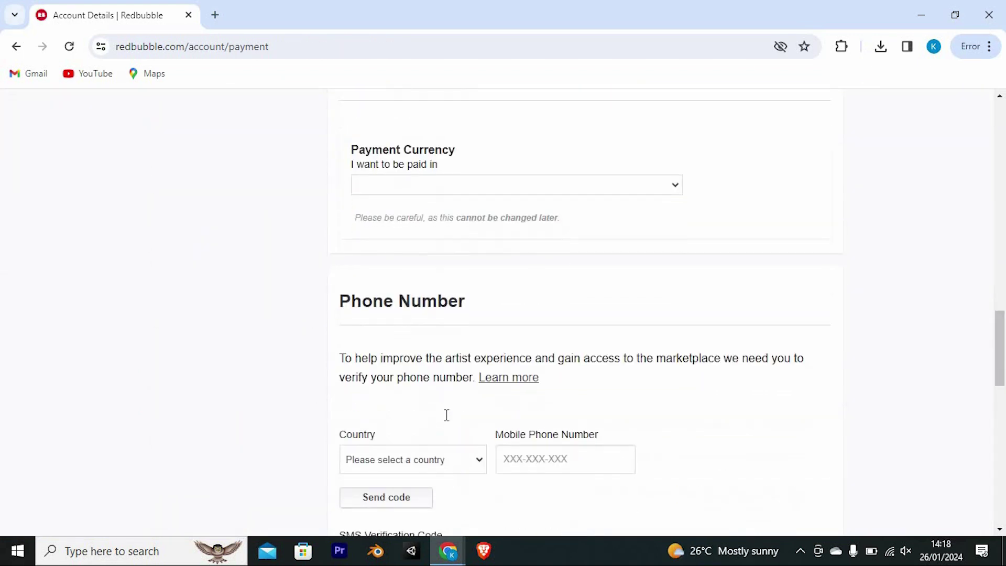
{"action": "scroll", "coordinate": [447, 415], "scroll_direction": "down", "scroll_amount": 2}
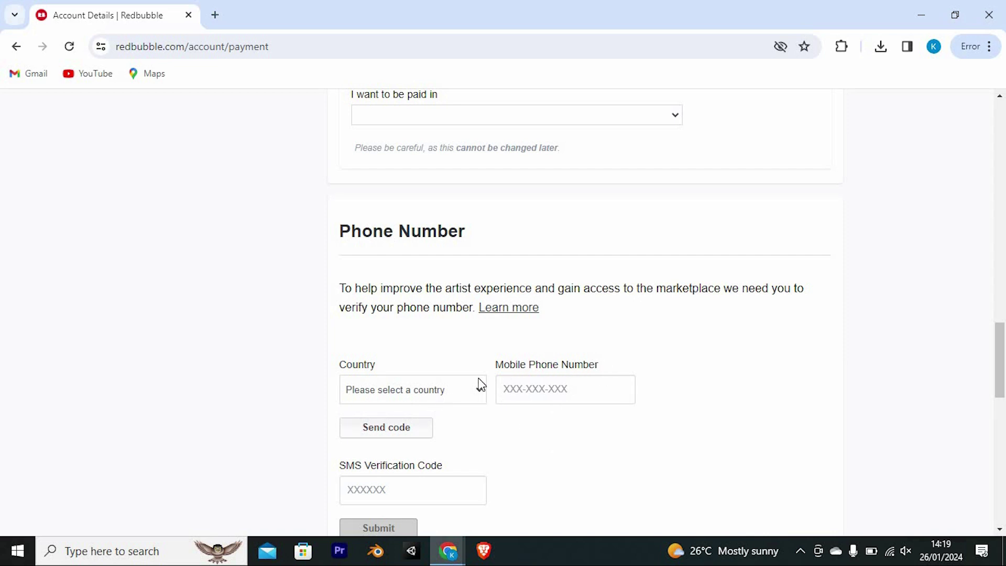
{"action": "scroll", "coordinate": [479, 383], "scroll_direction": "down", "scroll_amount": 1}
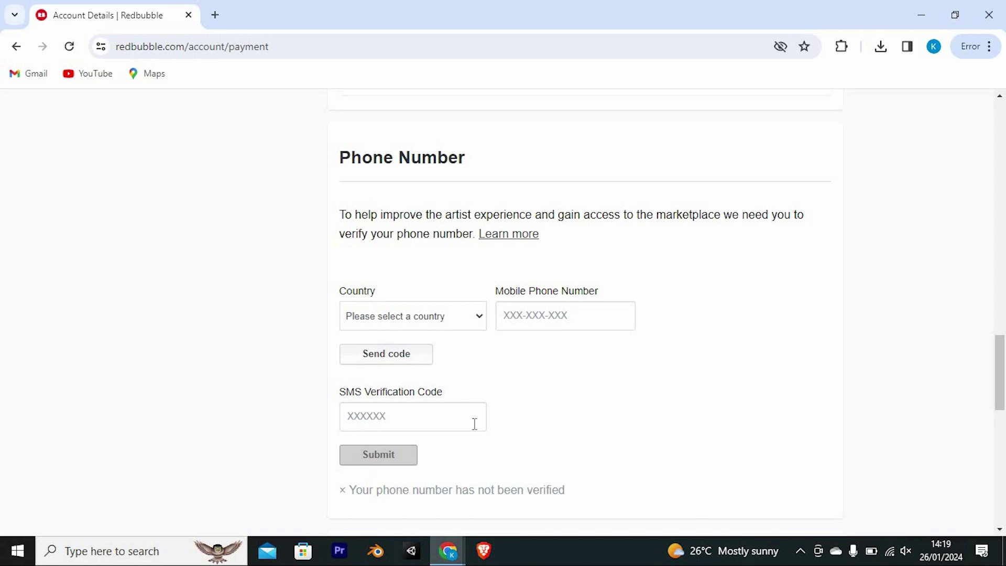
{"action": "scroll", "coordinate": [473, 424], "scroll_direction": "down", "scroll_amount": 1}
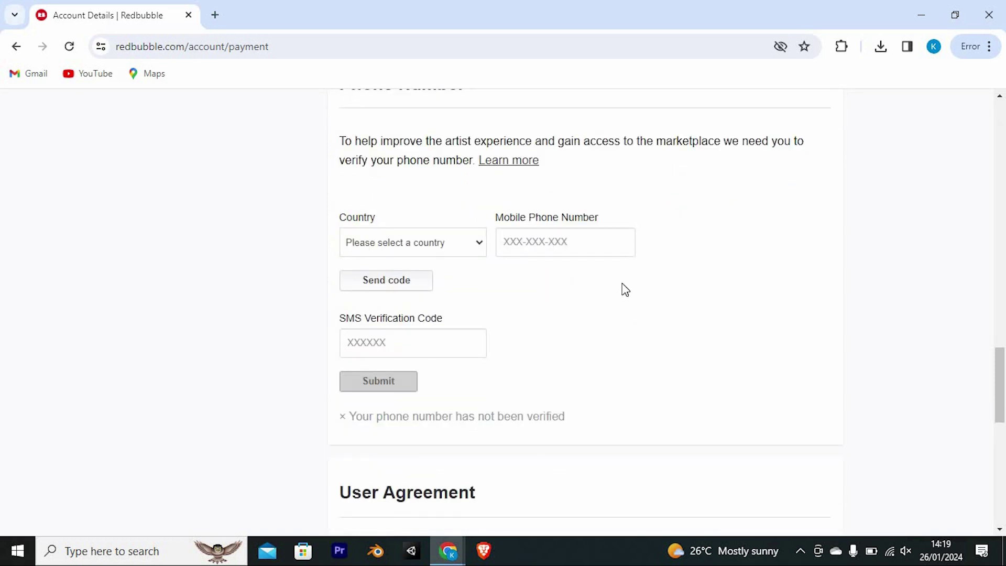
Minimize Chrome, leaving the unverified Phone Number section open, to show the desktop.
{"action": "left_click", "coordinate": [920, 15]}
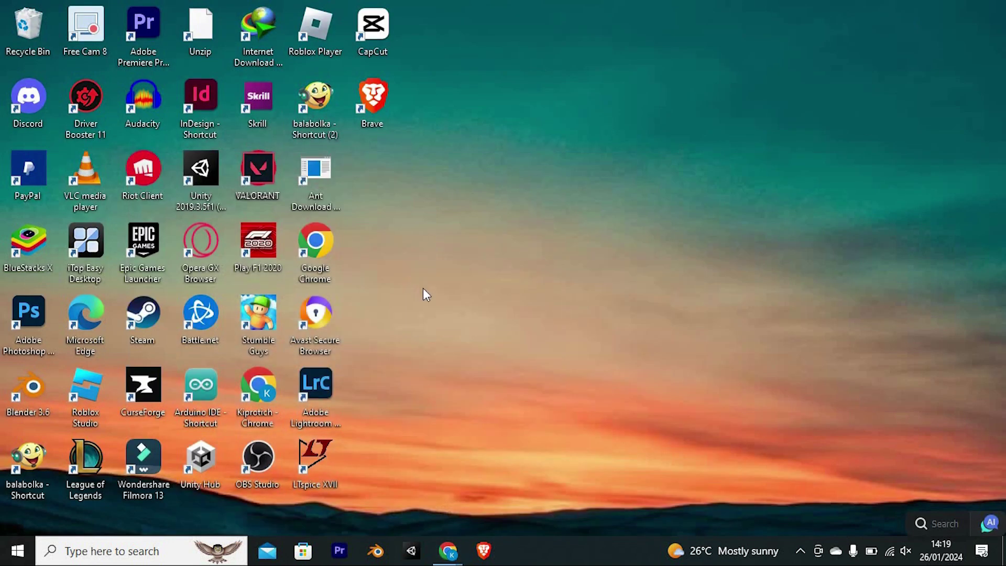